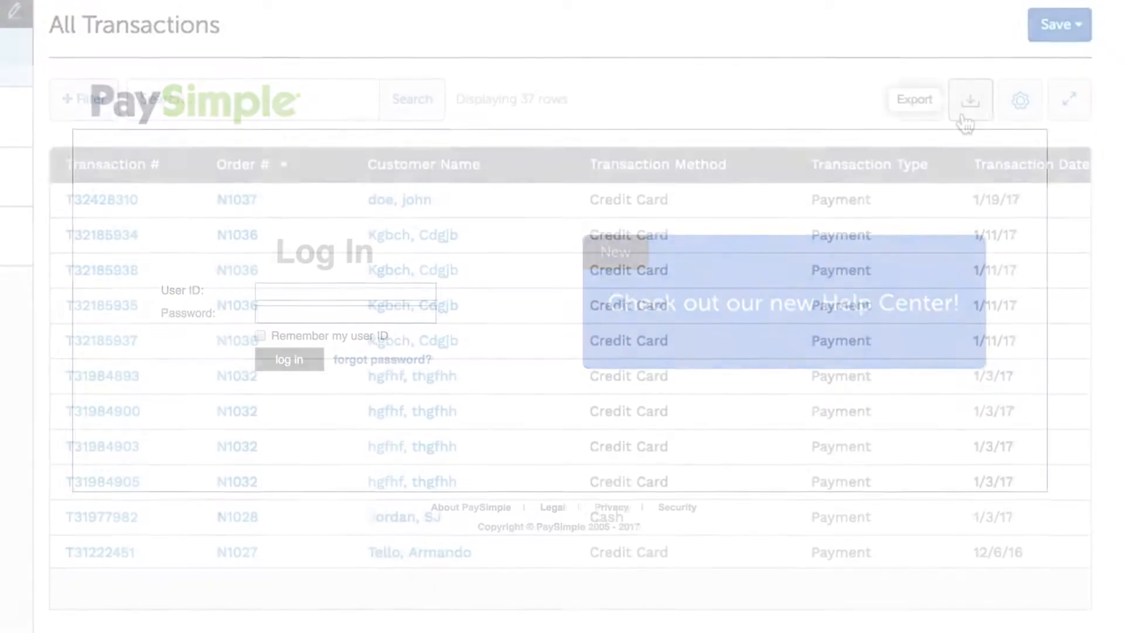
# Export the All Transactions report with all columns.
pyautogui.click(960, 97)
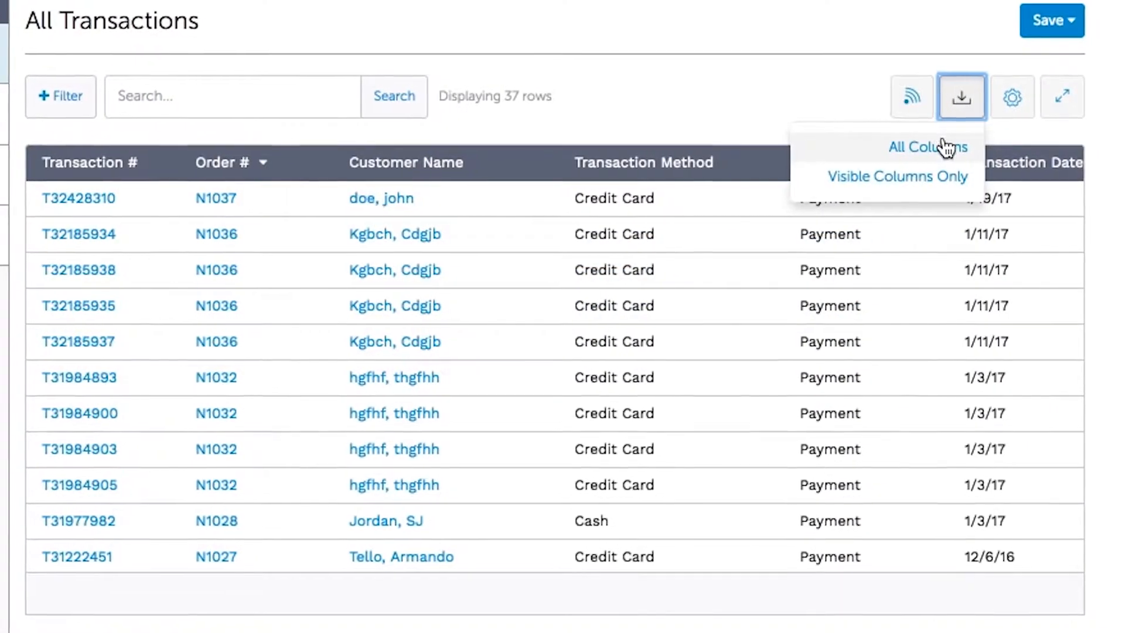
pyautogui.click(938, 146)
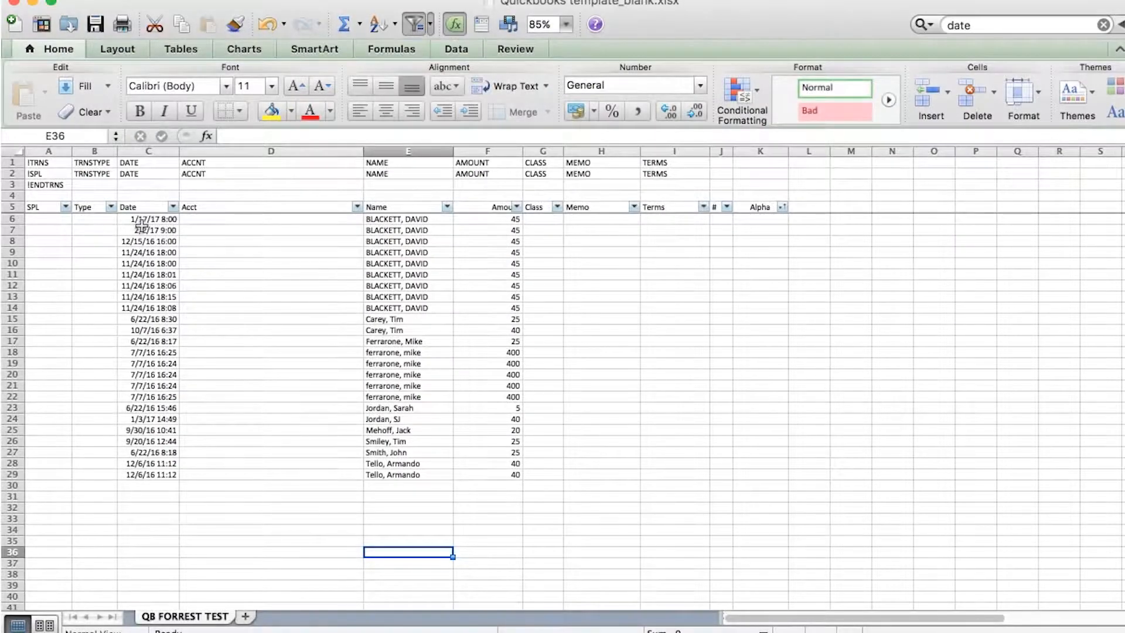
# In the QuickBooks template workbook in Excel, copy the date-to-amount entries in C6:F29 and paste them directly below the existing rows.
pyautogui.click(173, 198)
pyautogui.keyDown('shift'); pyautogui.click(518, 474); pyautogui.keyUp('shift')
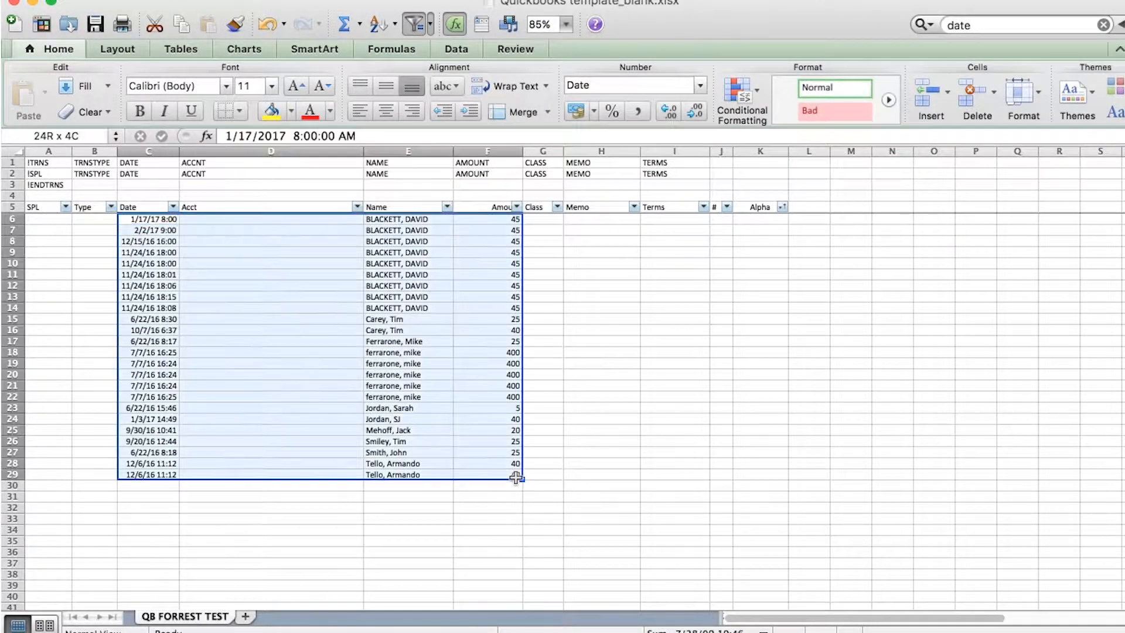
pyautogui.press('super+c')
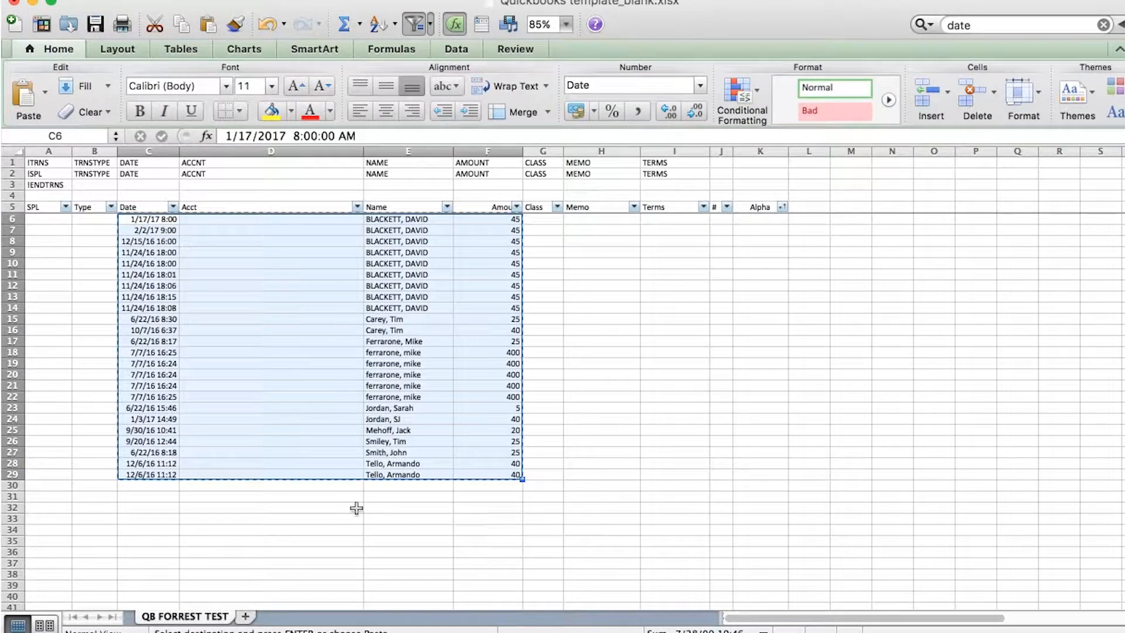
pyautogui.click(158, 487)
pyautogui.press('super+v')
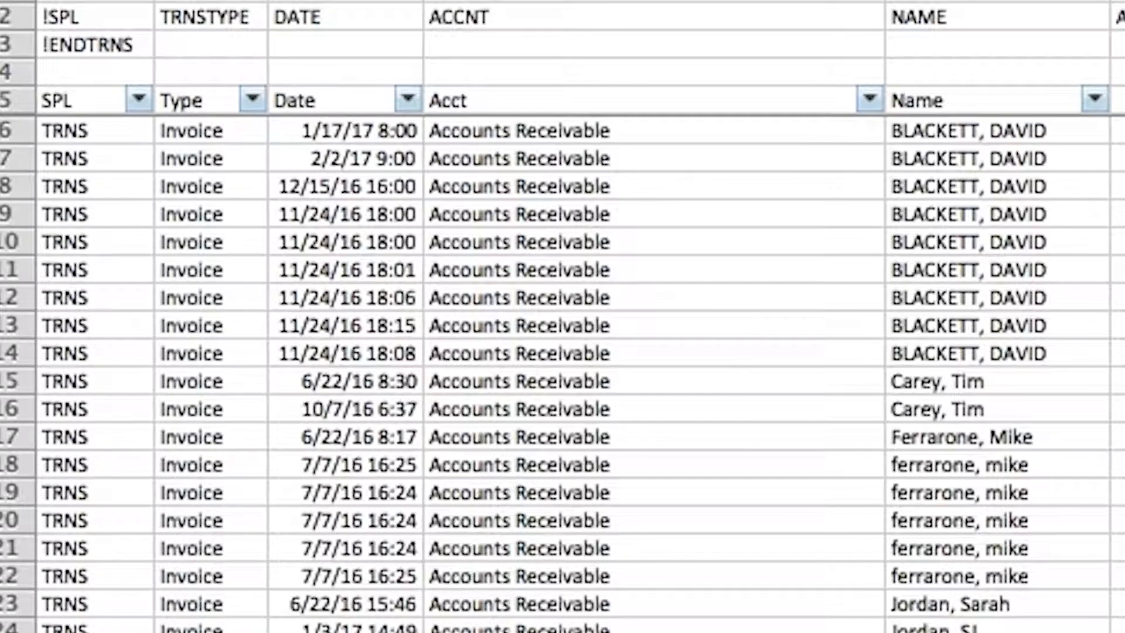
# Copy the 1 to 24 number series in column L, paste it beside the Revenue rows and again directly beneath that block.
pyautogui.scroll(-6, 562, 375)
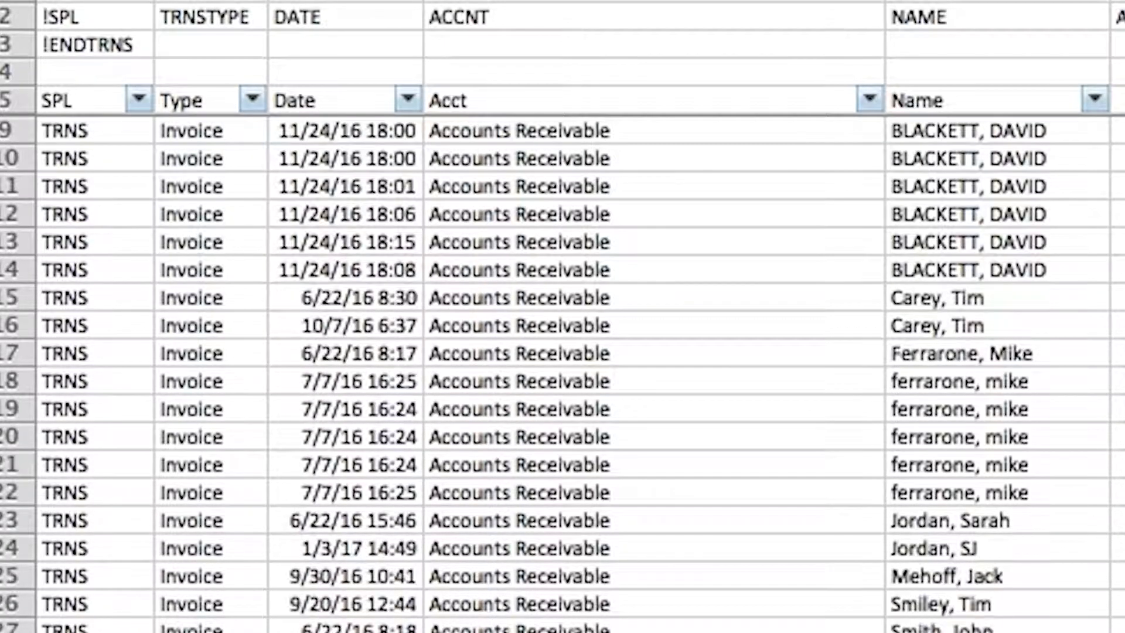
pyautogui.scroll(-10, 562, 375)
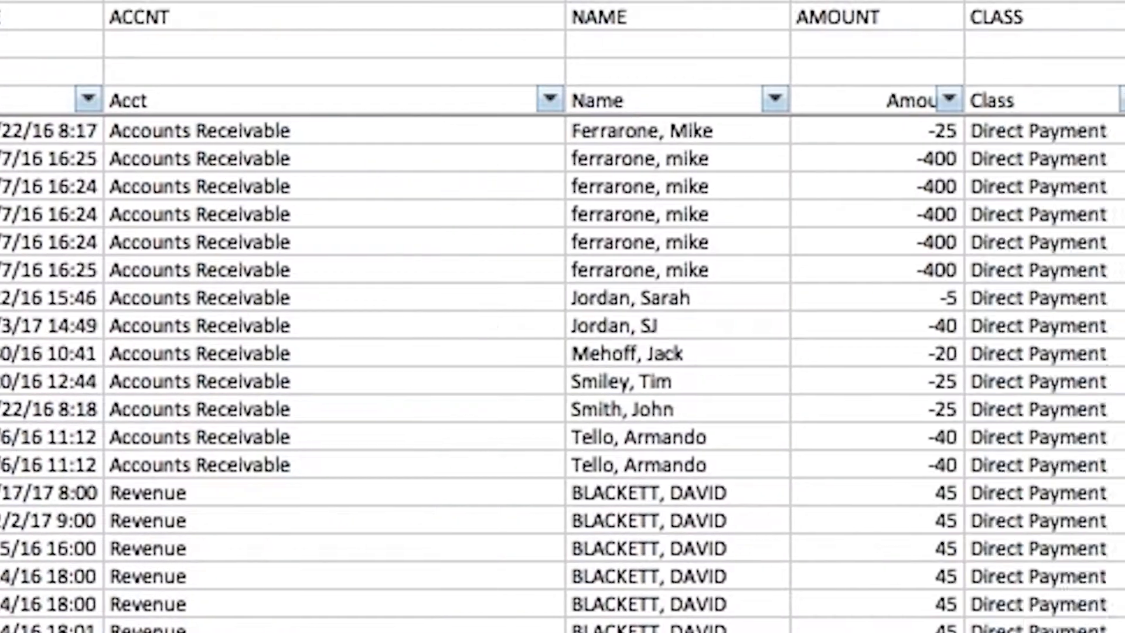
pyautogui.scroll(-1, 563, 375)
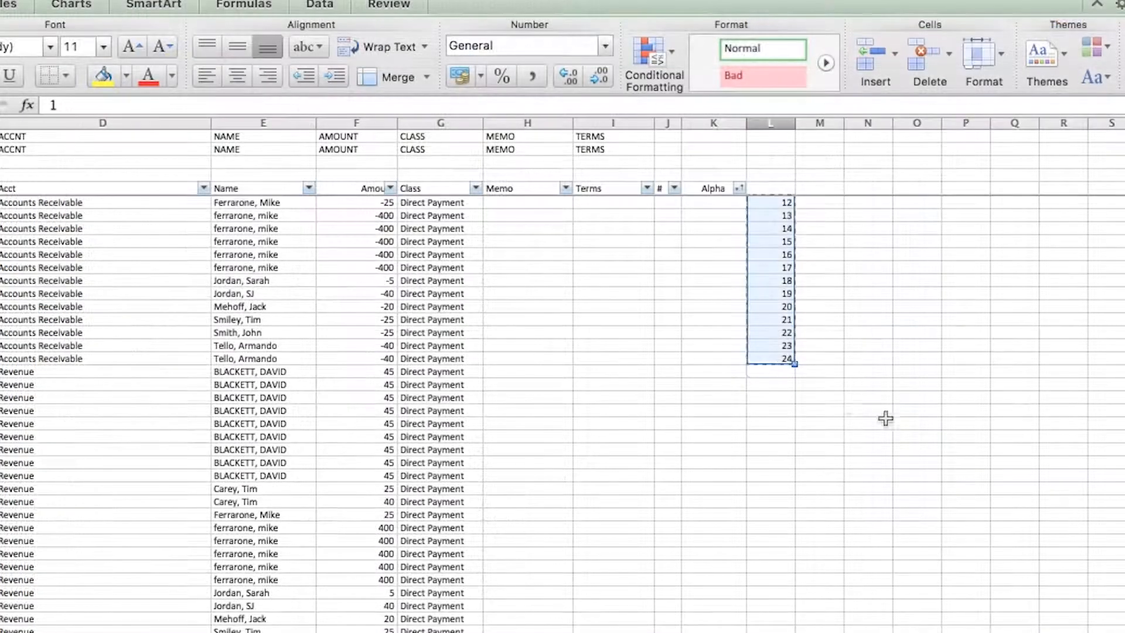
pyautogui.hotkey('ctrl', 'c')
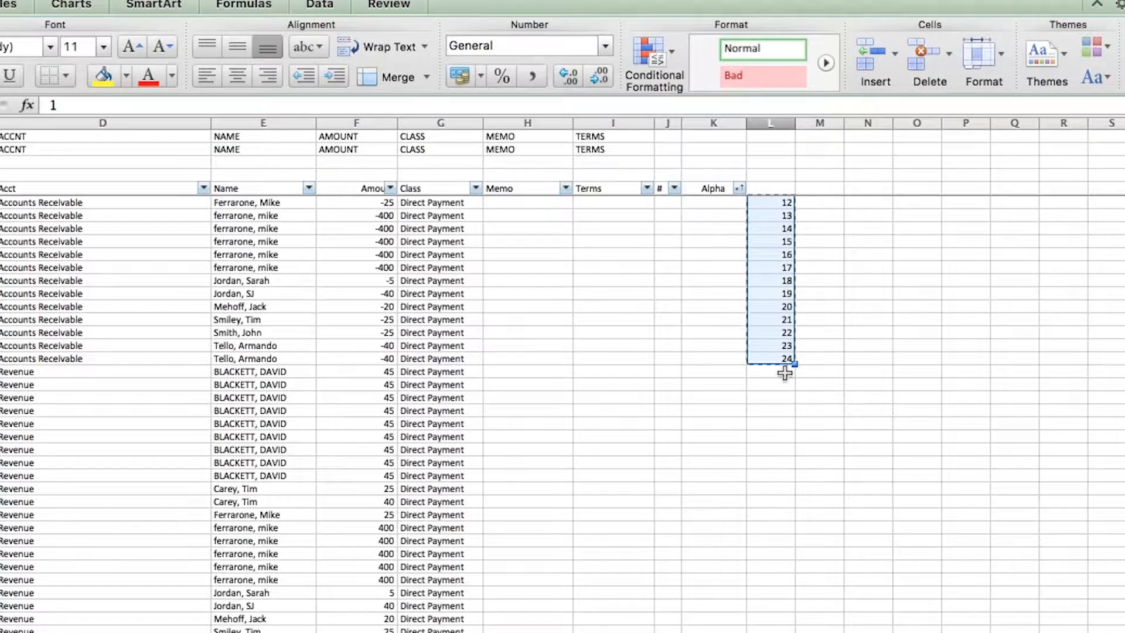
pyautogui.click(898, 520)
pyautogui.press('cmd+v')
pyautogui.scroll(-6, 1043, 536)
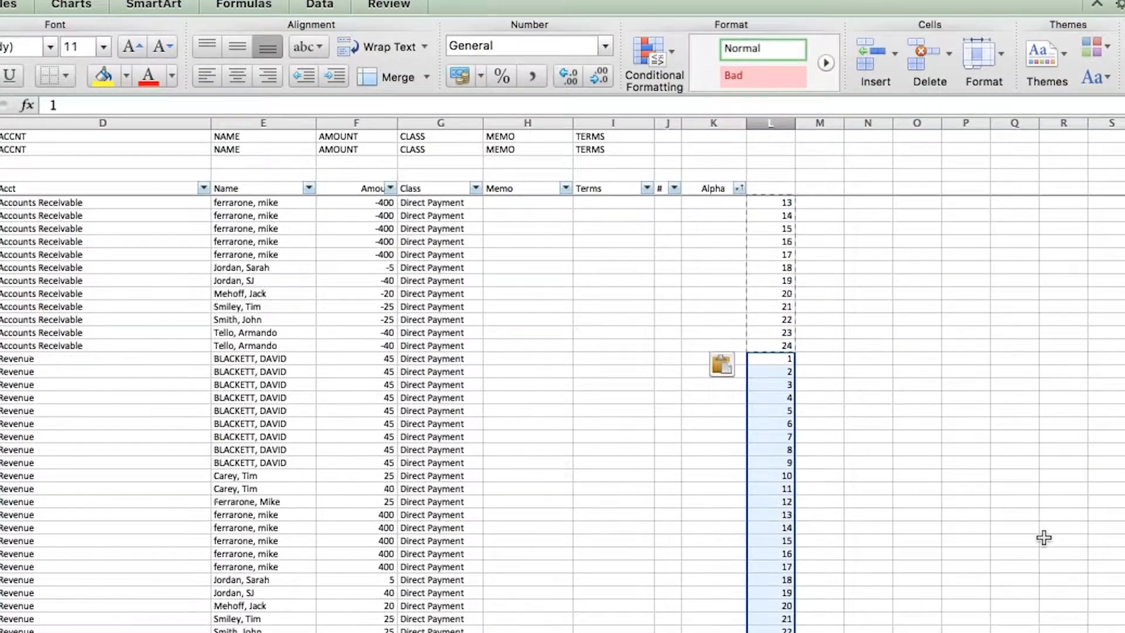
pyautogui.scroll(-2, 1043, 537)
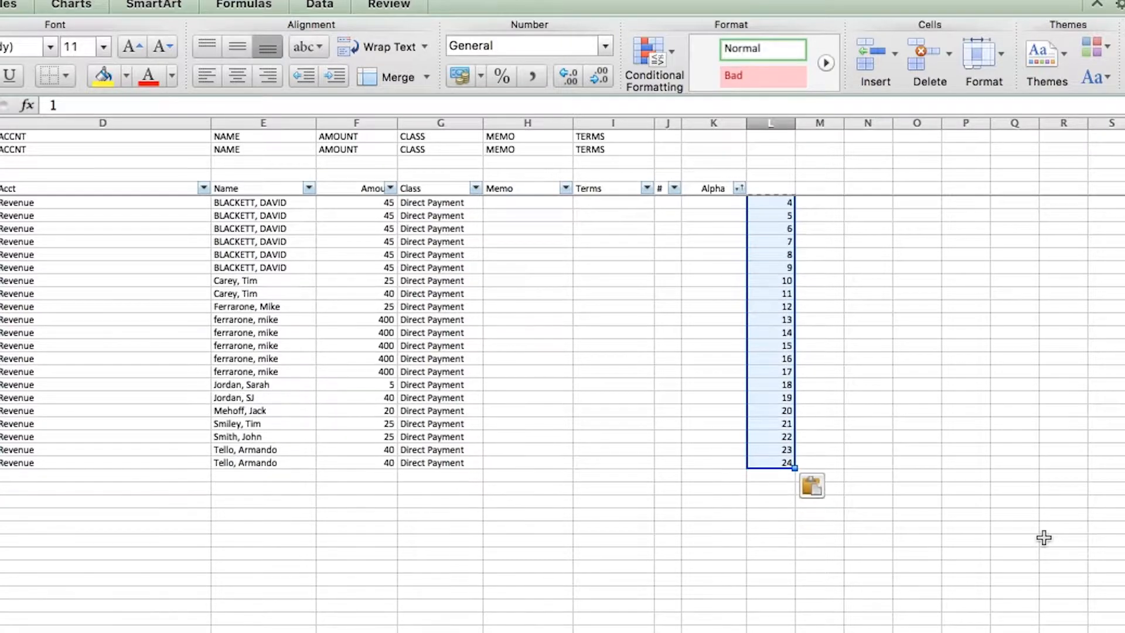
pyautogui.click(774, 480)
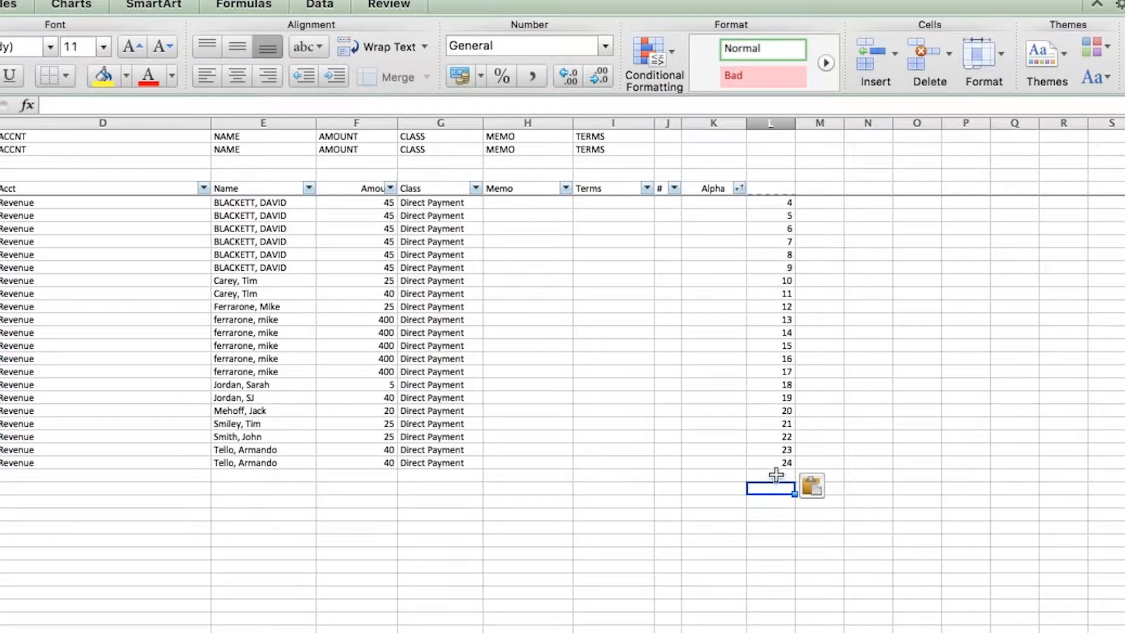
pyautogui.press('cmd+v')
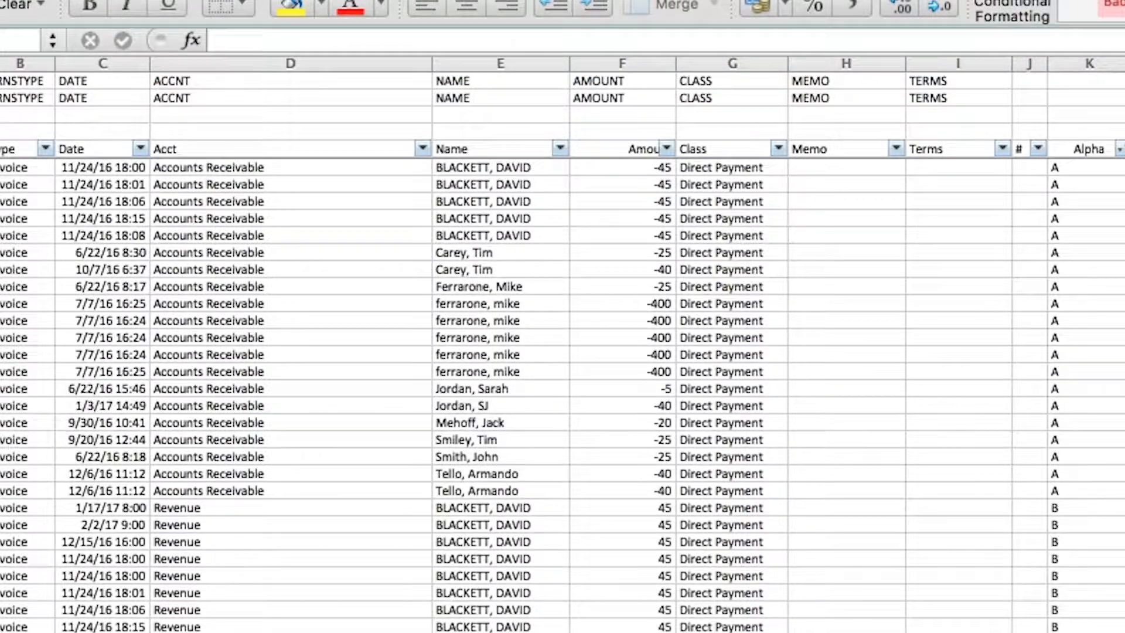
# Custom-sort the data rows from row 6 down by Column L values, smallest to largest.
pyautogui.scroll(-2, 562, 398)
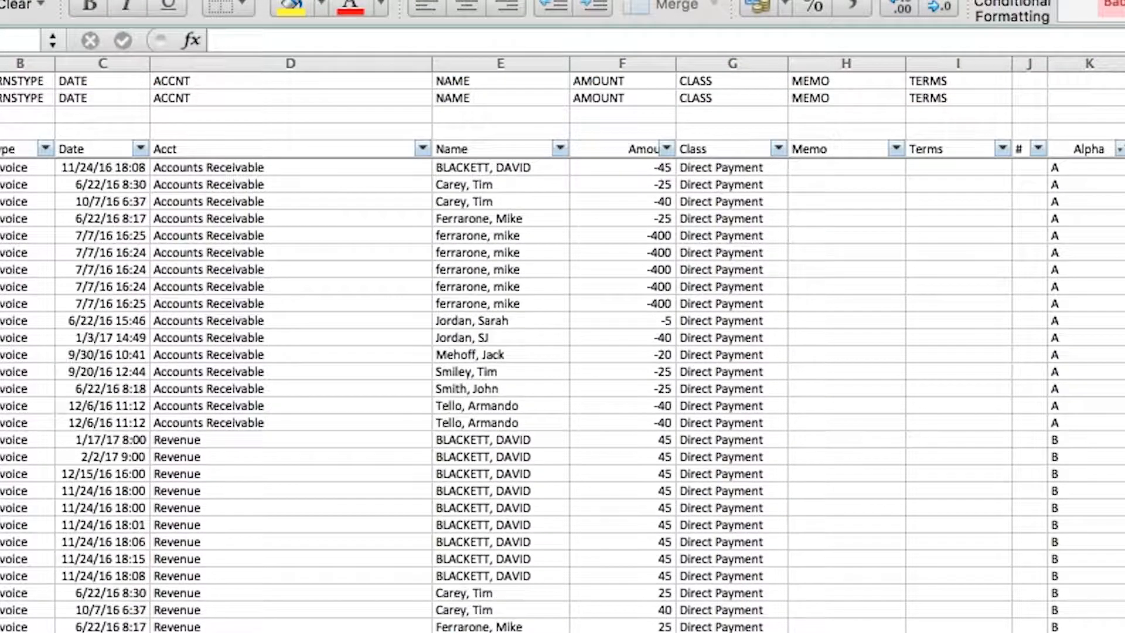
pyautogui.scroll(-3, 562, 398)
pyautogui.scroll(-5, 562, 398)
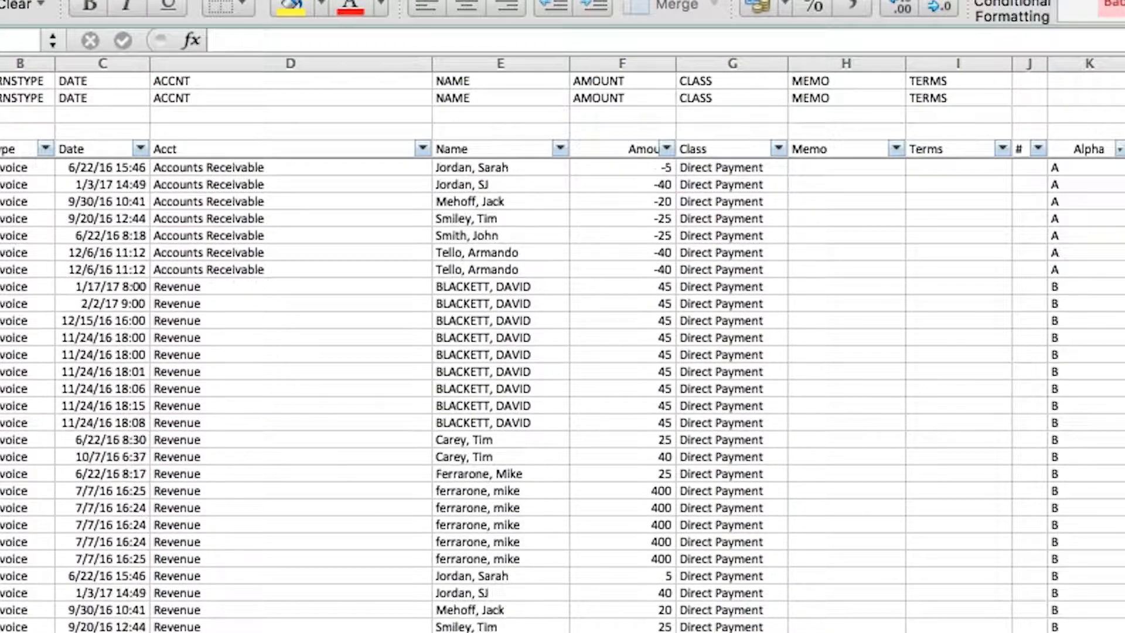
pyautogui.scroll(-3, 562, 398)
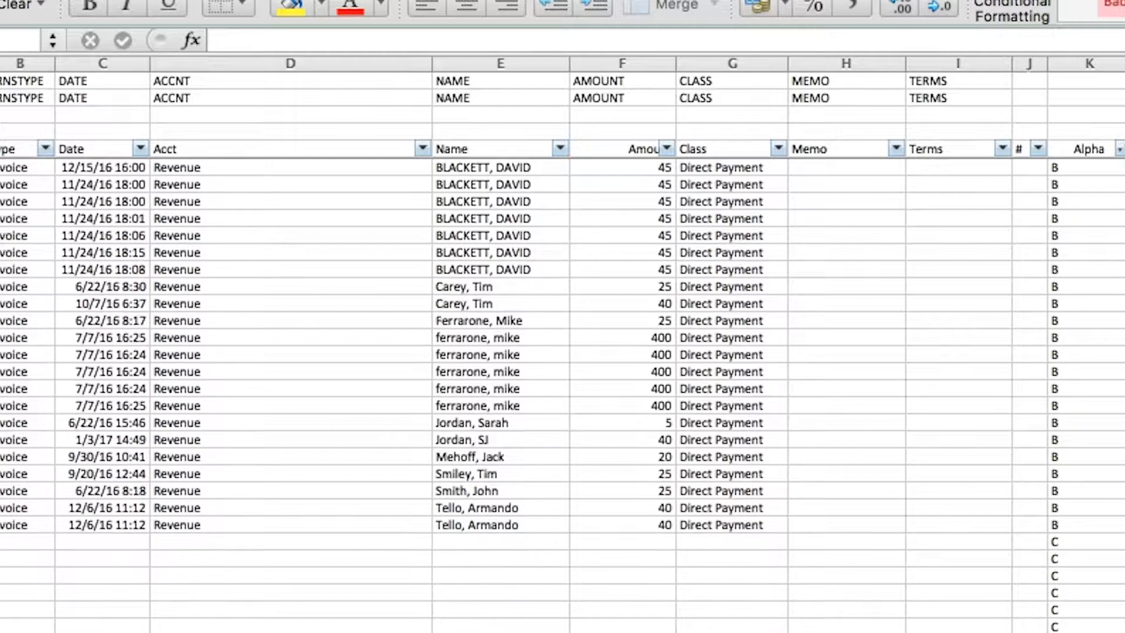
pyautogui.scroll(-4, 563, 398)
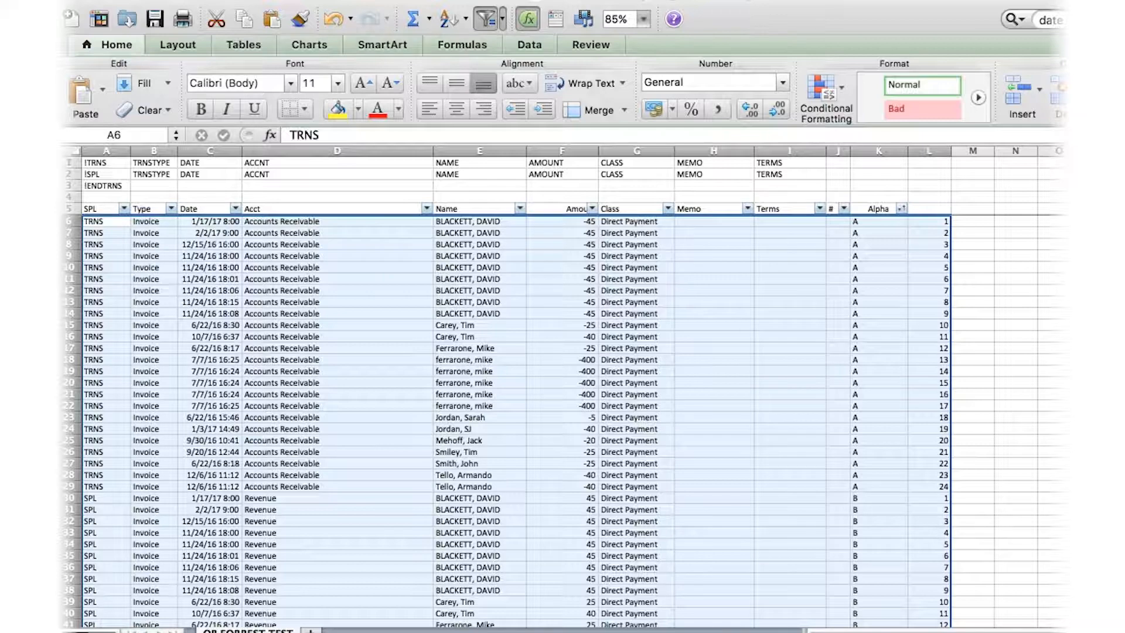
pyautogui.rightClick(923, 266)
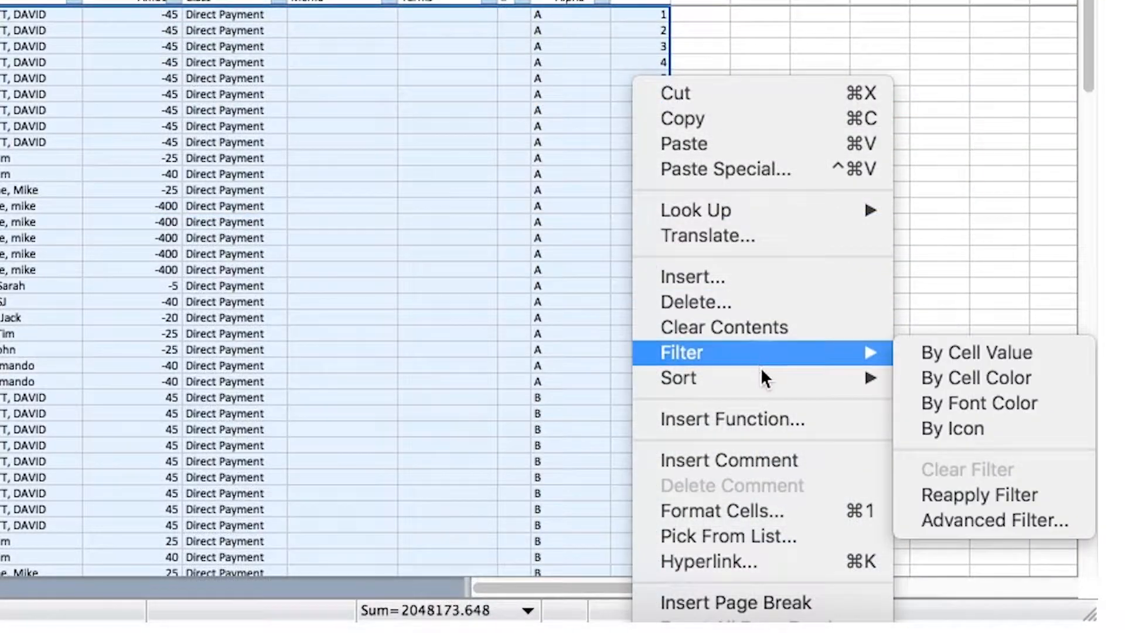
pyautogui.moveTo(762, 374)
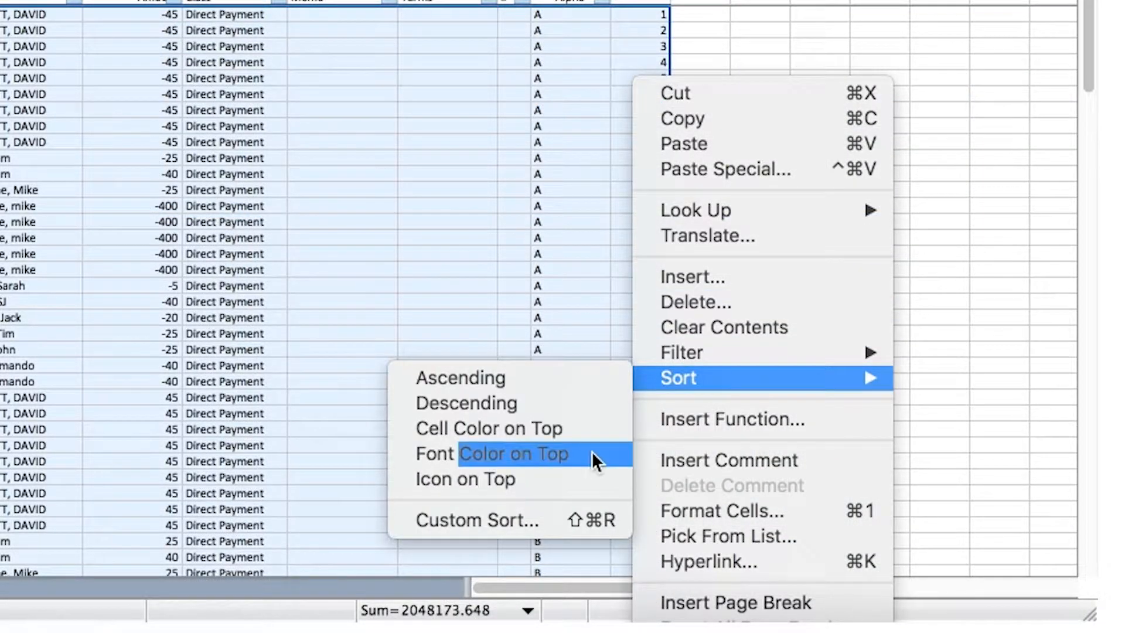
pyautogui.click(539, 521)
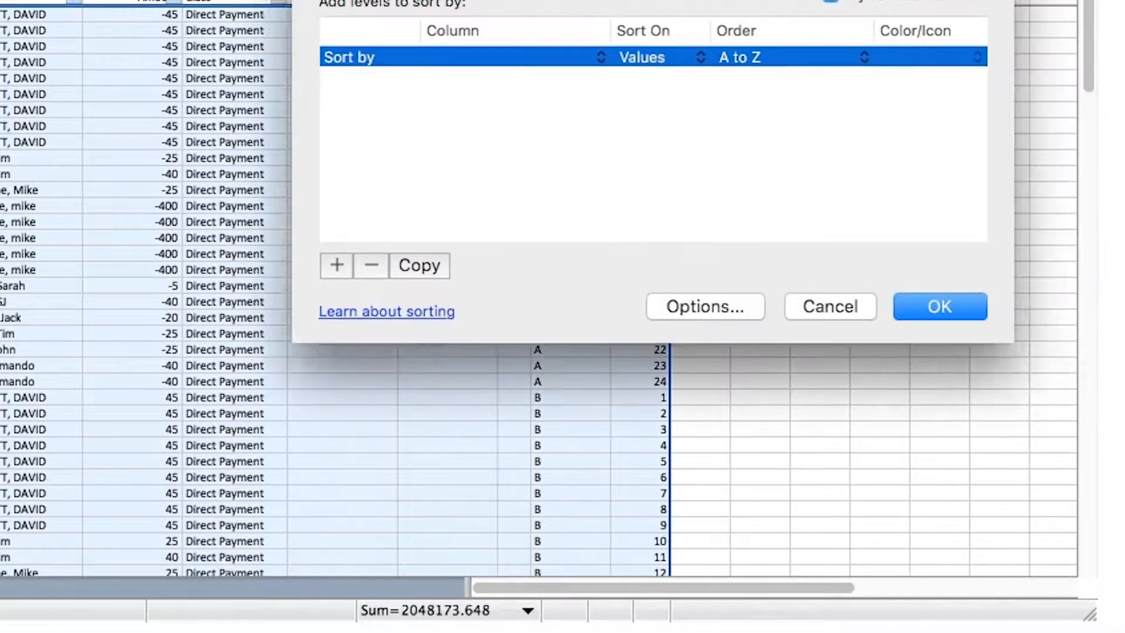
pyautogui.click(417, 63)
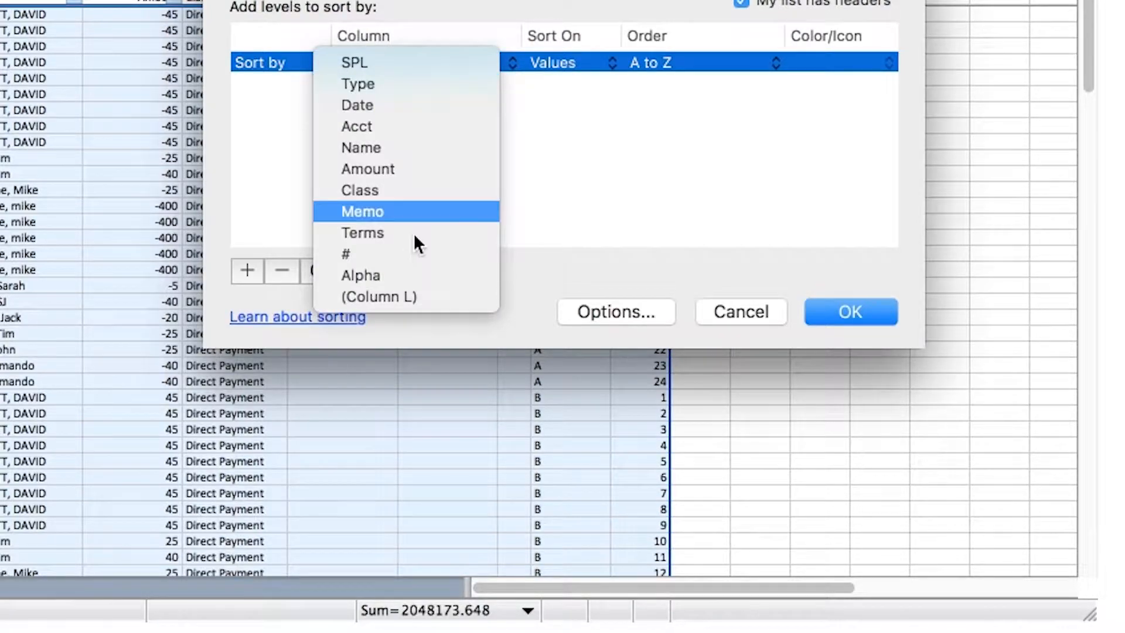
pyautogui.click(484, 296)
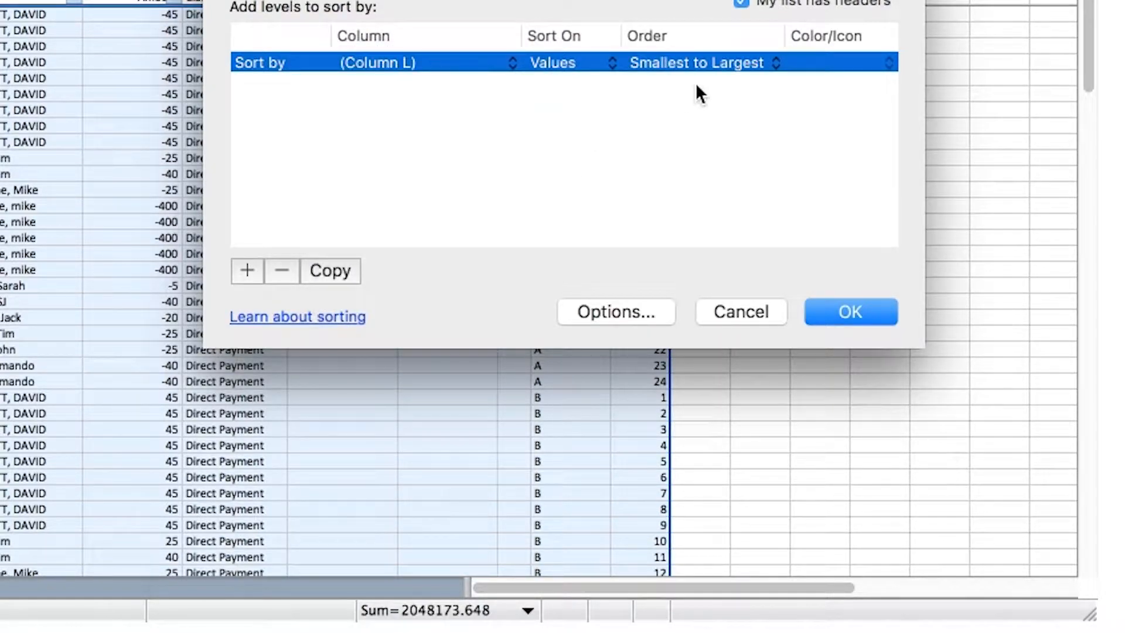
pyautogui.click(858, 305)
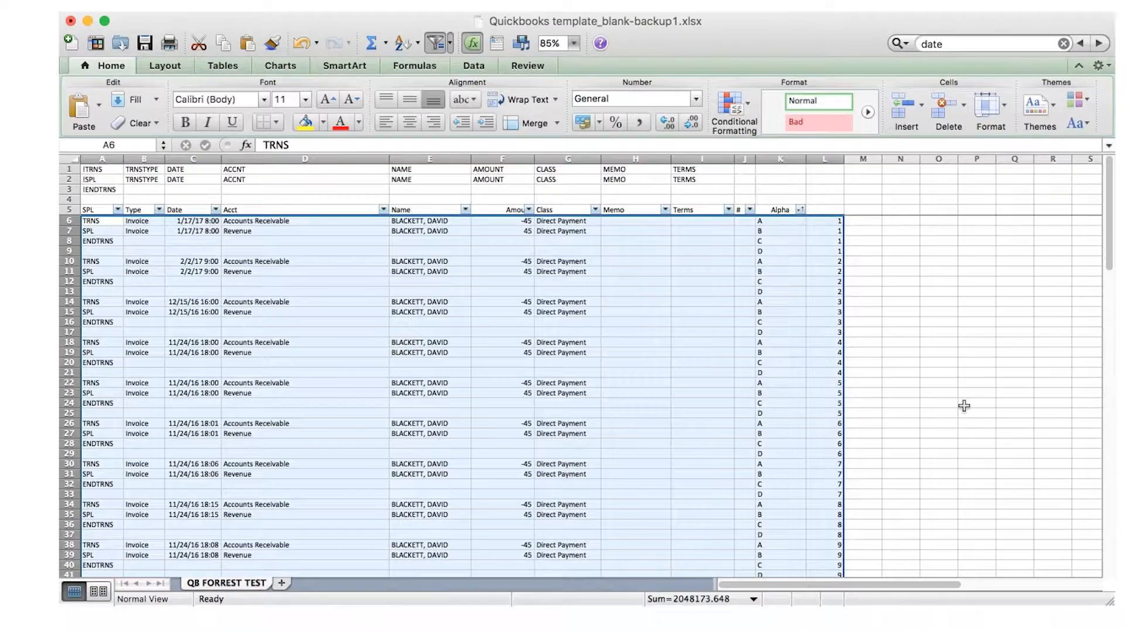
# Change the custom sort of the selected rows to the Alpha column and apply it.
pyautogui.click(696, 164)
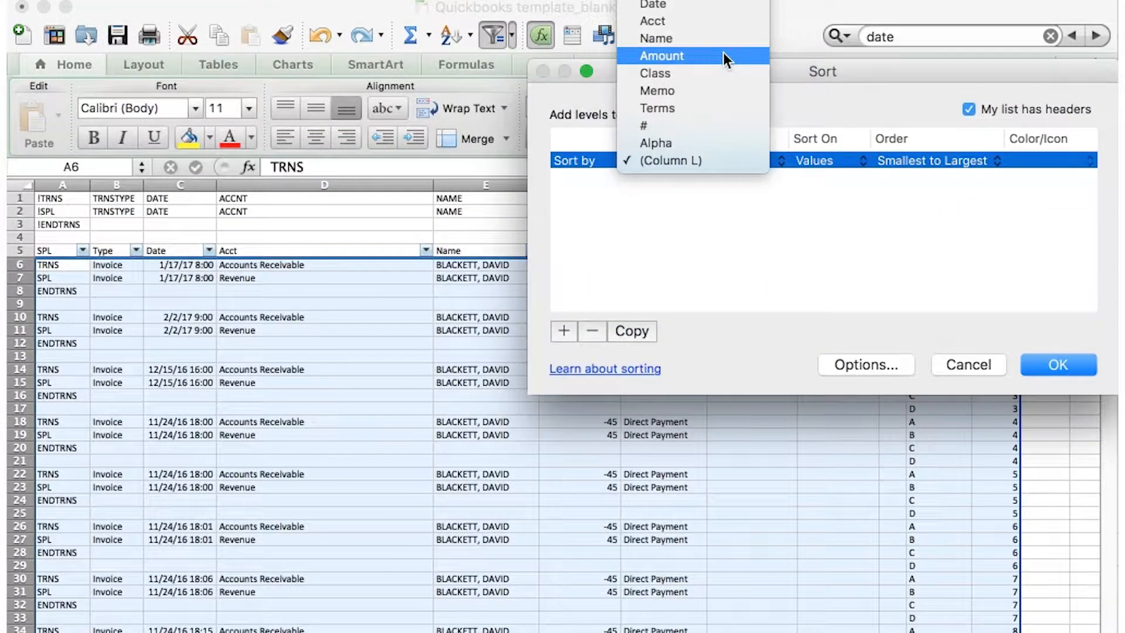
pyautogui.click(711, 145)
pyautogui.click(1051, 363)
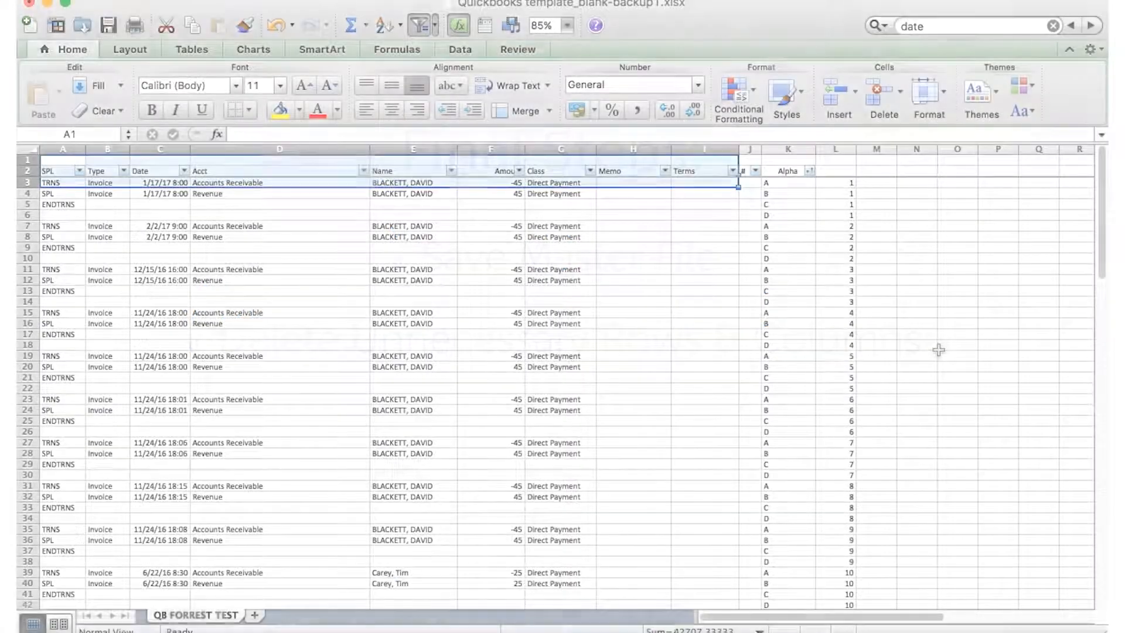
# Delete the Alpha column and the unlabelled helper column of numbers next to it.
pyautogui.click(788, 150)
pyautogui.rightClick(791, 150)
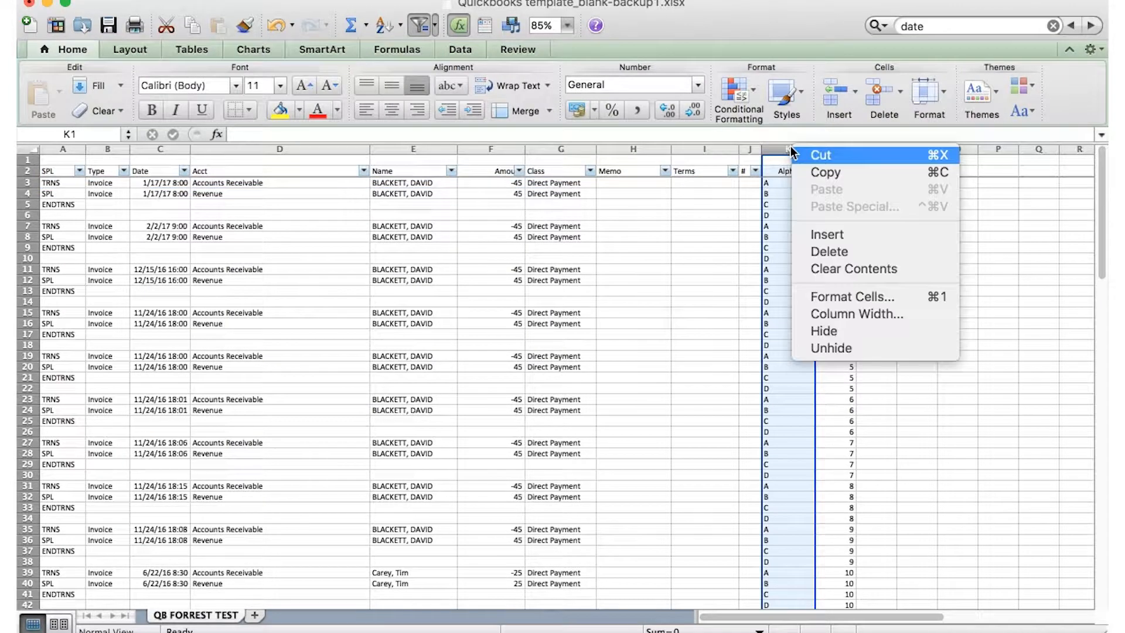
pyautogui.click(841, 250)
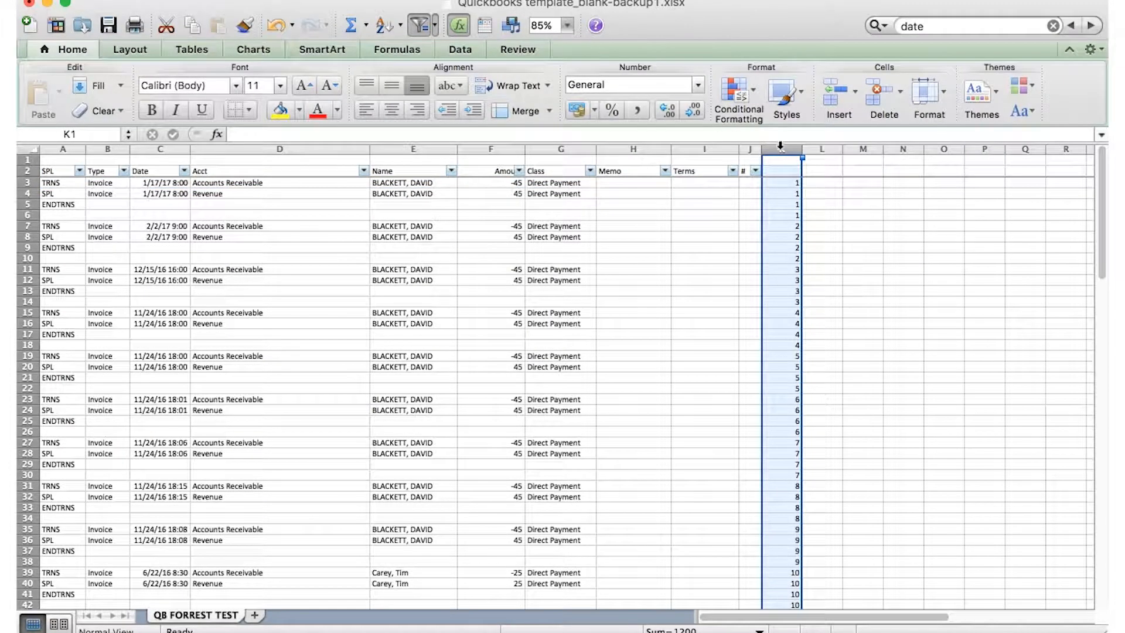
pyautogui.rightClick(781, 146)
pyautogui.click(827, 233)
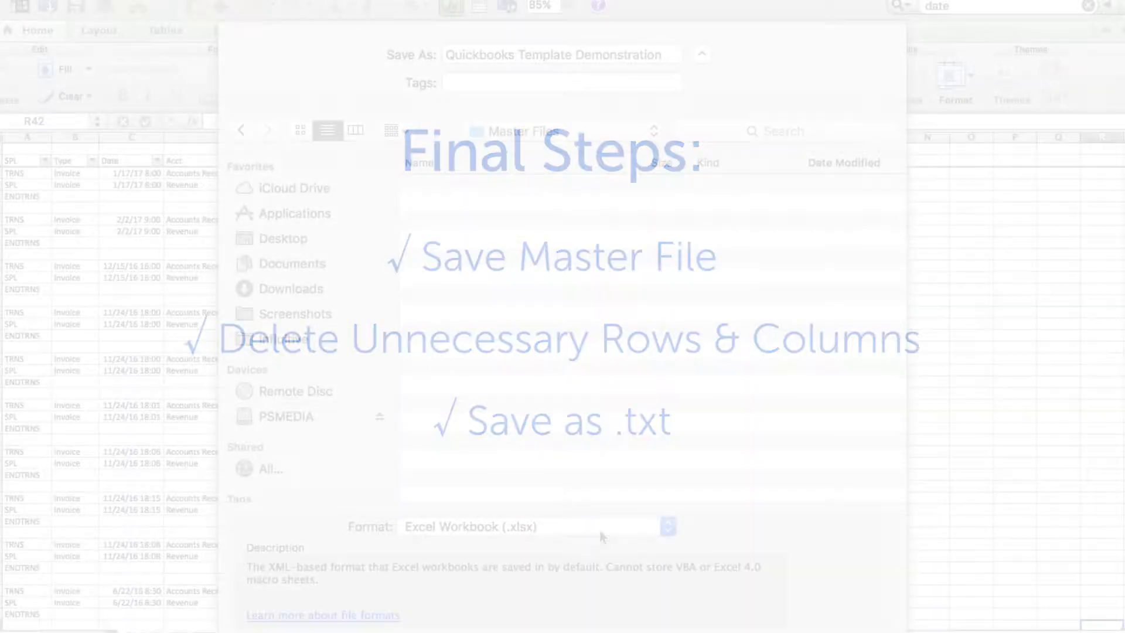
# Save the Quickbooks Template Demonstration file in Tab Delimited Text (.txt) format.
pyautogui.click(600, 529)
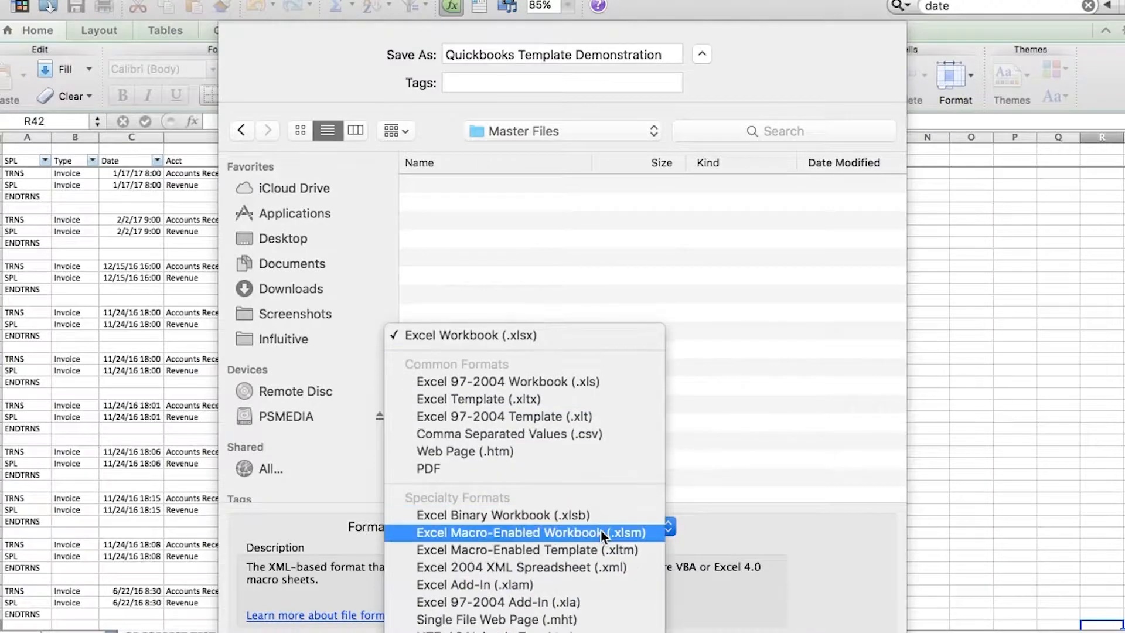
pyautogui.scroll(-7, 600, 530)
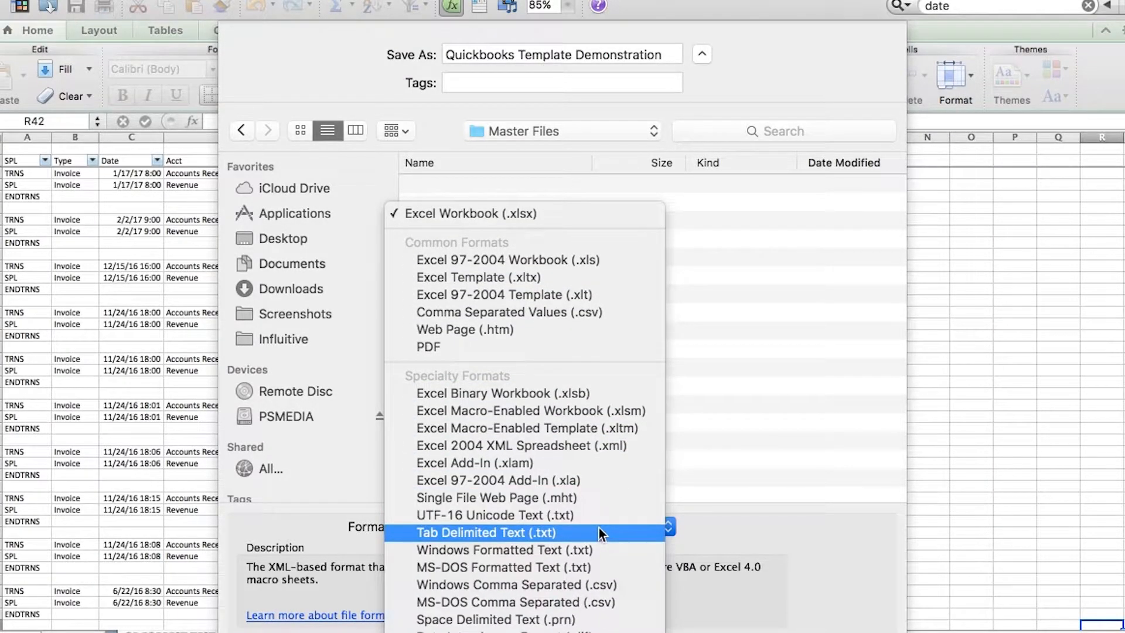
pyautogui.click(599, 528)
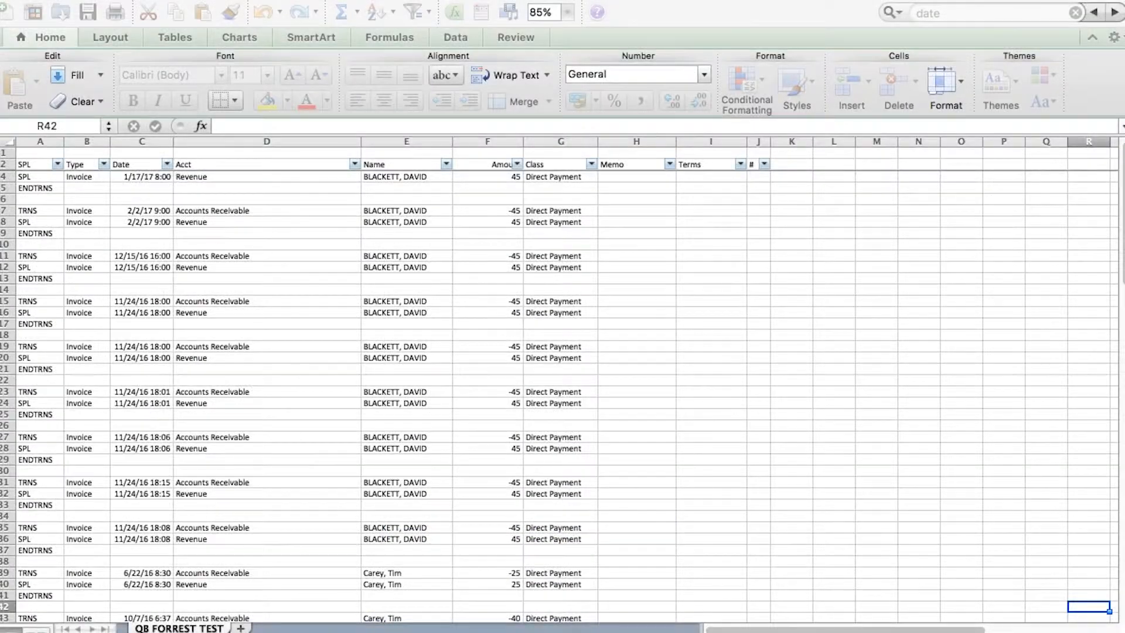